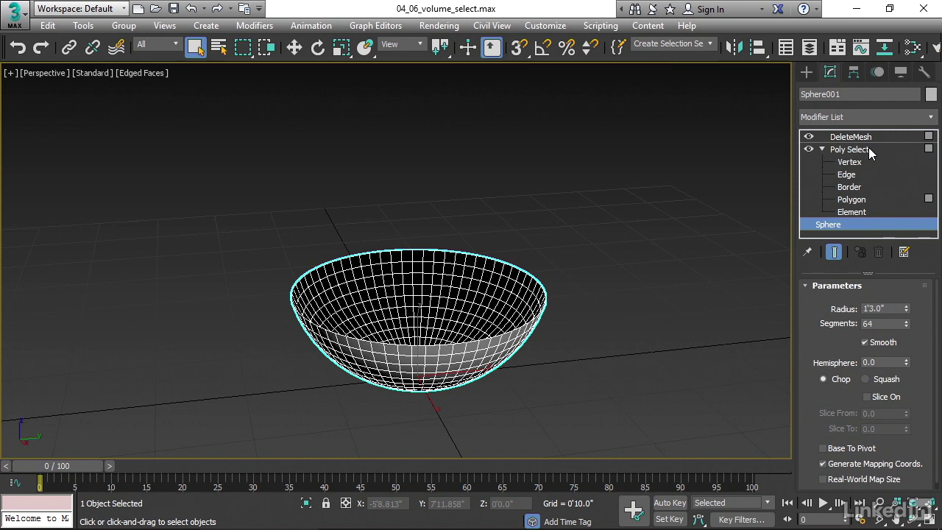
Select the Poly Select modifier and switch to its Polygon sub-object level
click(849, 151)
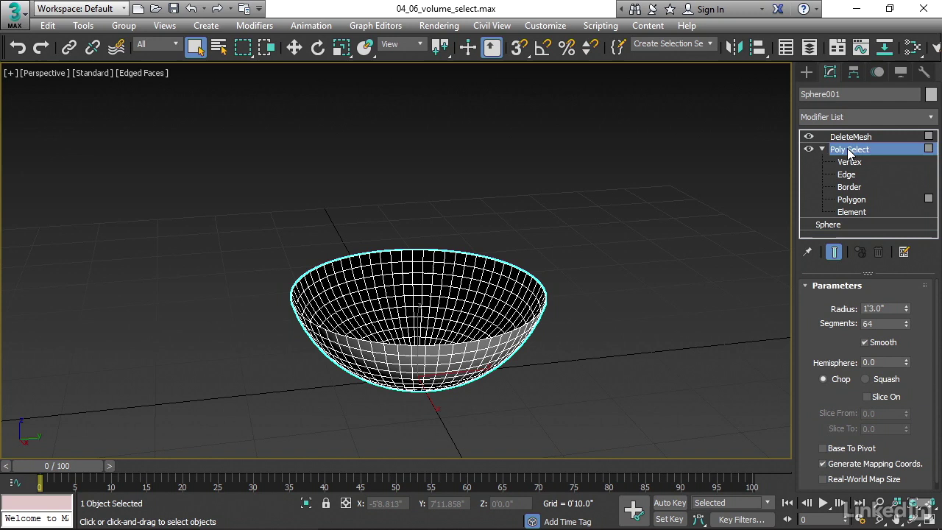
key(5)
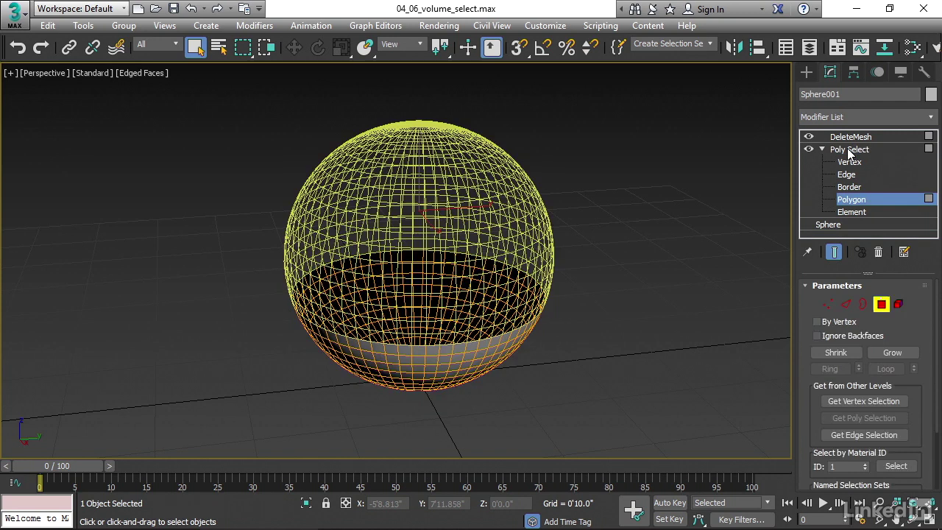
Remove Poly Select from the stack and disable DeleteMesh so the full sphere reappears
click(878, 252)
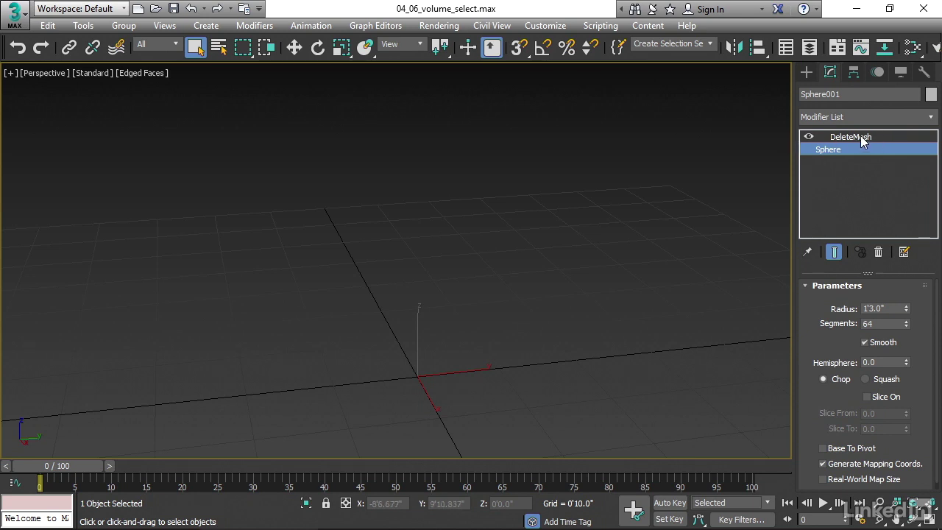
click(808, 137)
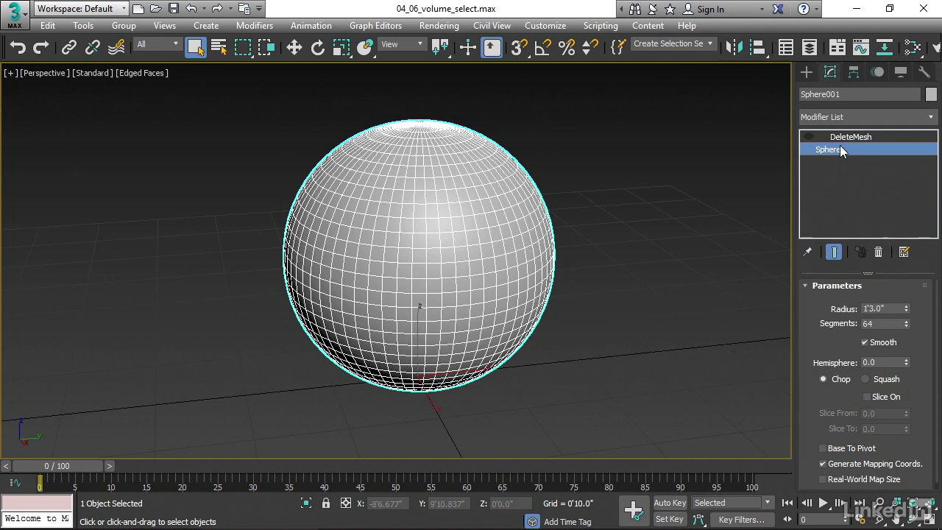
Add a Vol. Select modifier under DeleteMesh, re-enable DeleteMesh, and expand Vol. Select's sub-objects
click(931, 118)
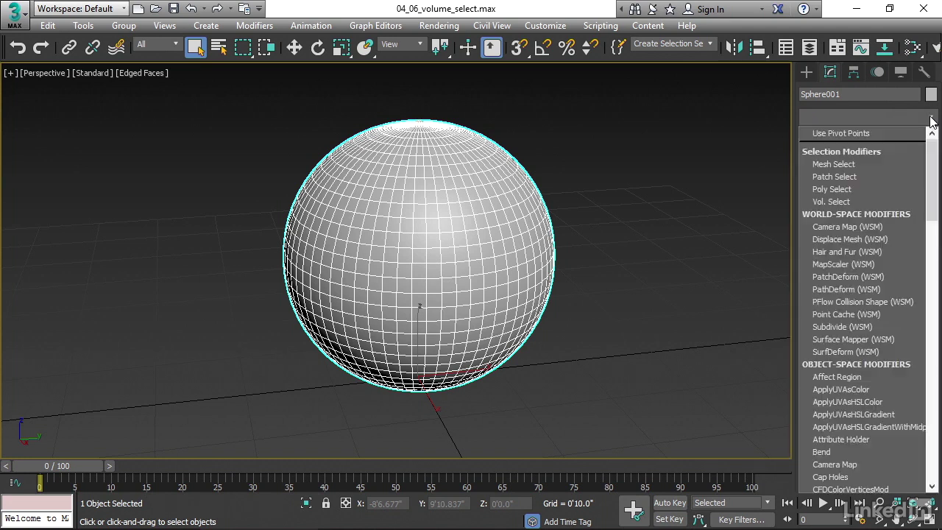
click(870, 201)
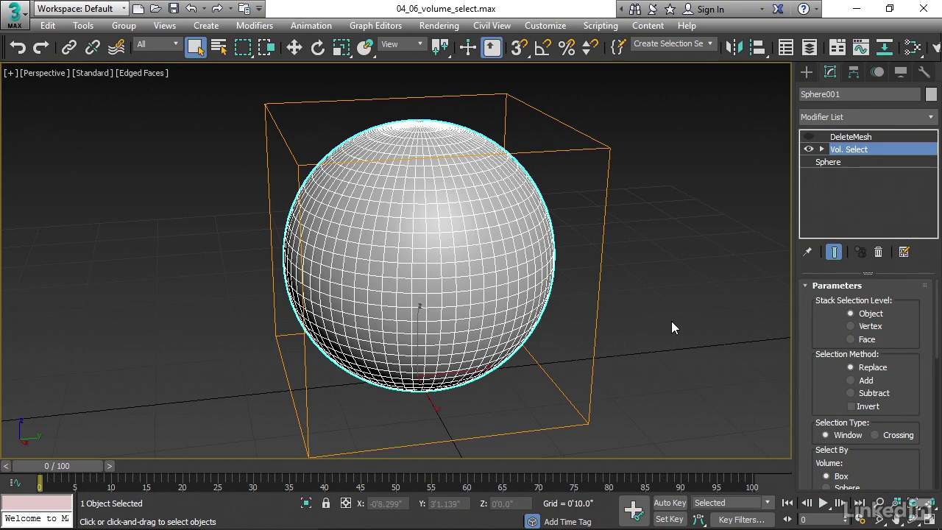
click(810, 138)
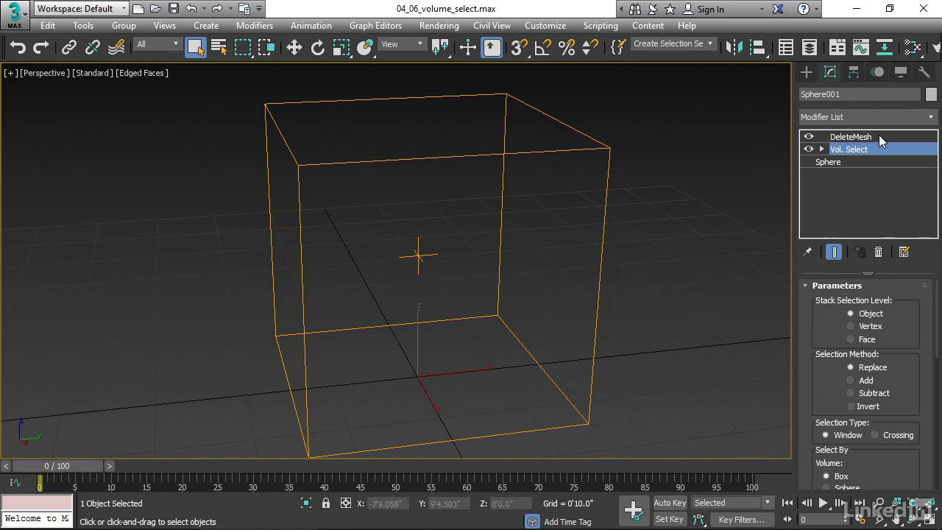
click(822, 150)
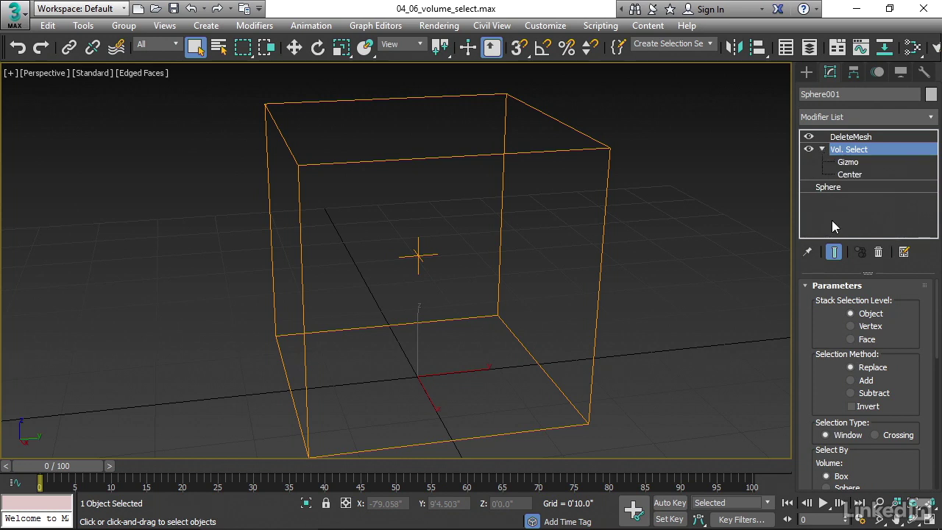
Select the Vol. Select Gizmo and raise the box along Z to 2'1.248"
click(850, 163)
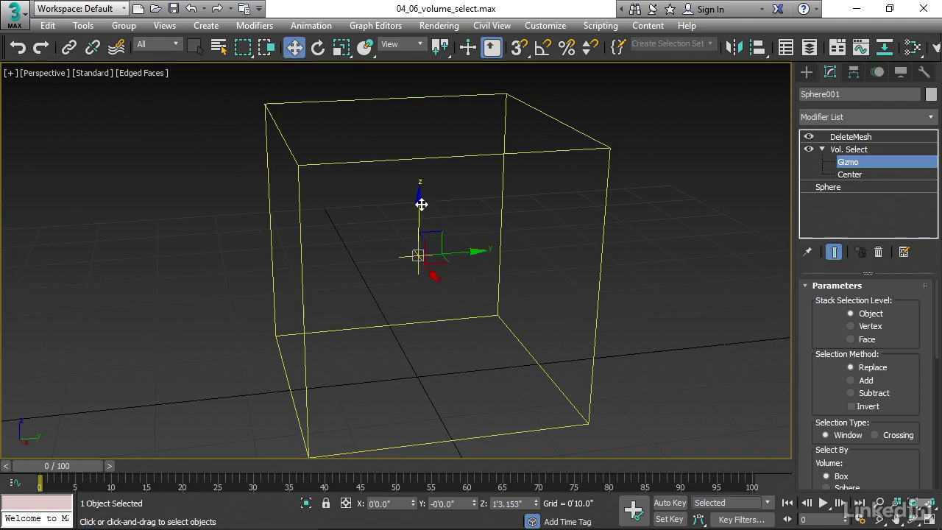
drag(421, 201, 434, 116)
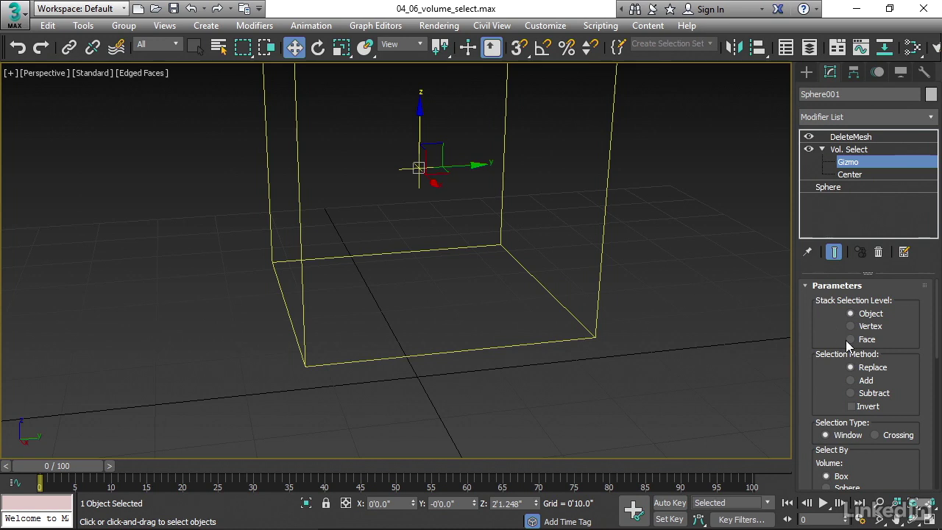
click(850, 339)
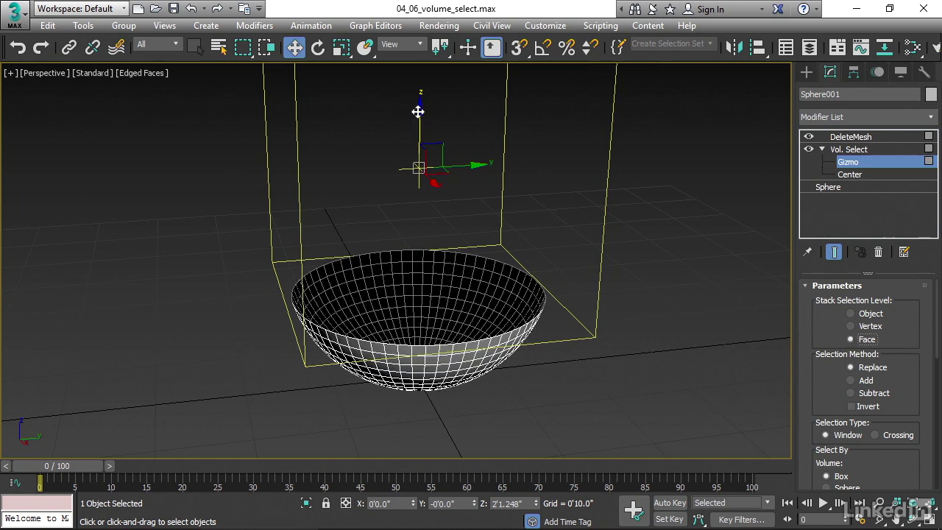
mouse_move(420, 112)
mouse_down()
mouse_move(420, 189)
mouse_move(416, 43)
mouse_move(414, 111)
mouse_up()
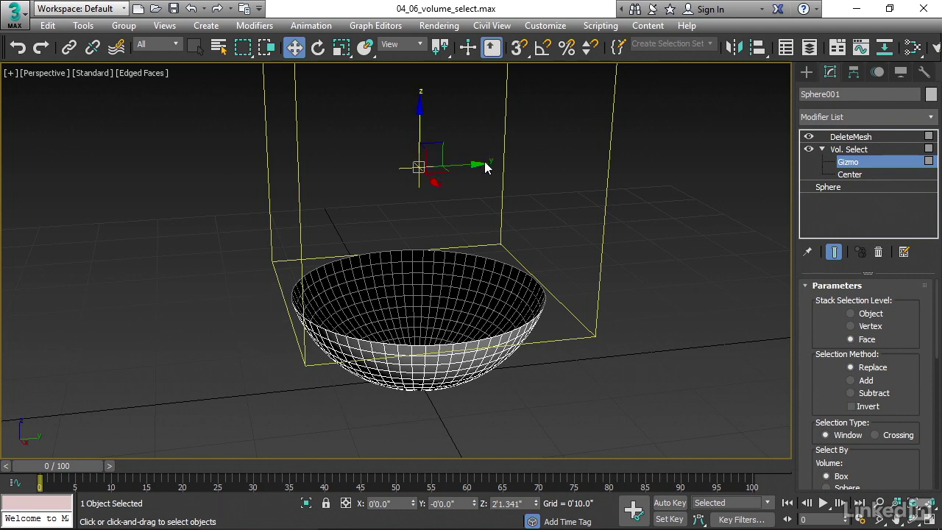
drag(481, 164, 372, 170)
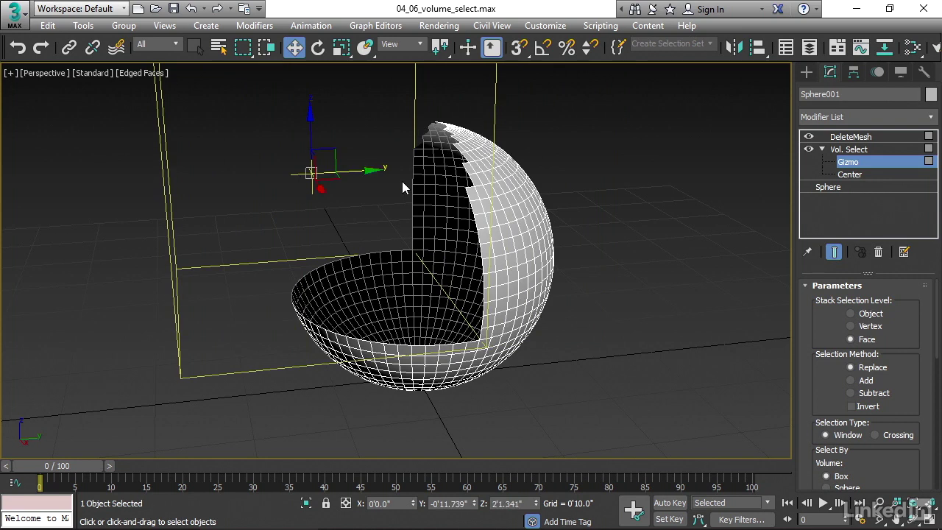
key(ctrl+z)
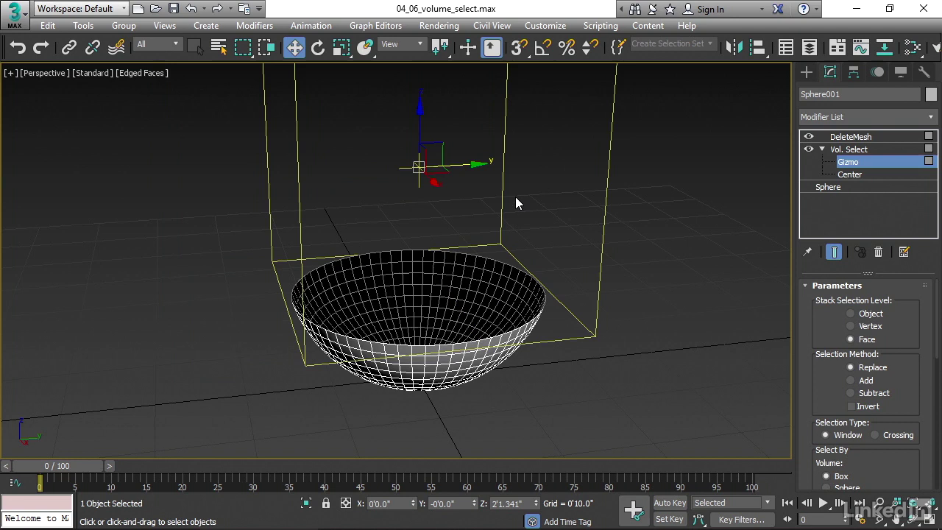
Enlarge the Vol. Select box gizmo with uniform scaling
click(340, 47)
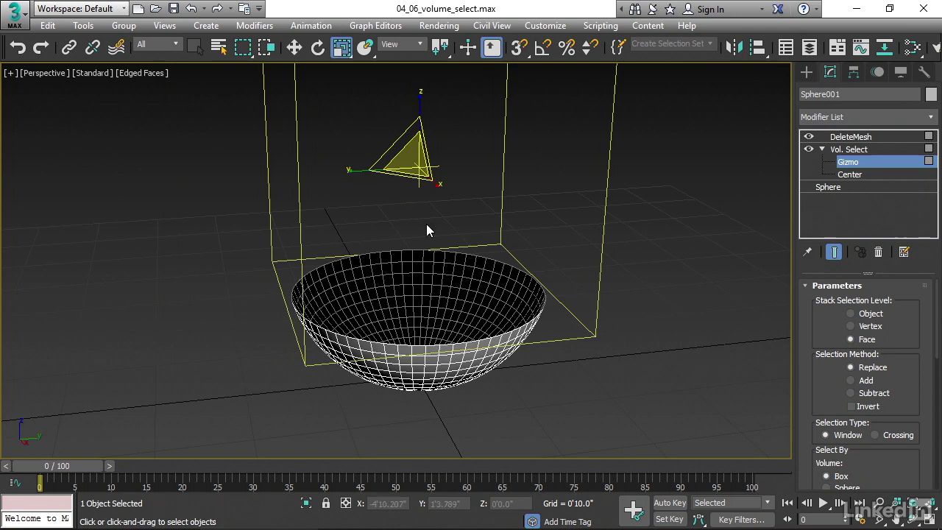
mouse_move(393, 358)
alt+middle_down()
mouse_move(414, 370)
mouse_move(410, 330)
mouse_move(407, 350)
alt+middle_up()
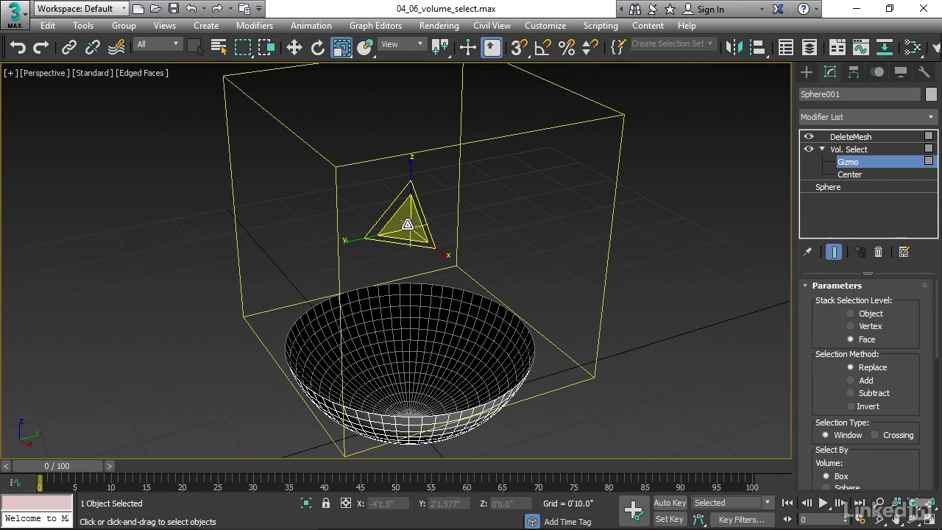
drag(408, 224, 411, 193)
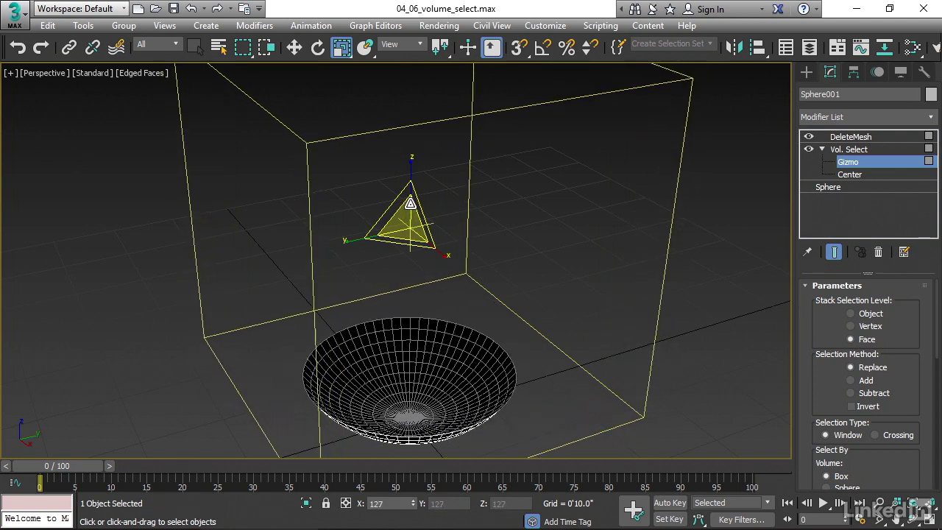
key(ctrl+z)
alt+middle_drag(495, 313, 490, 301)
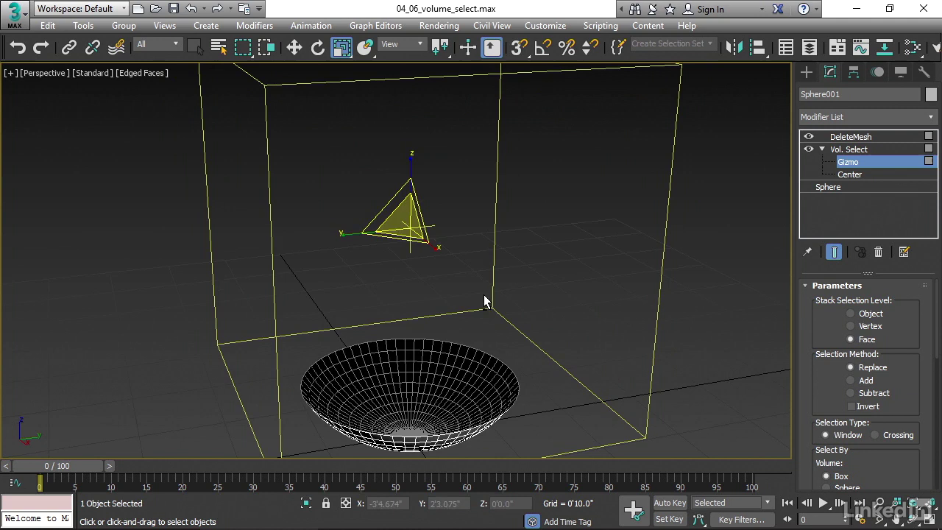
Move the gizmo vertically so it sits at Z 2'4.388"
click(294, 47)
drag(410, 177, 410, 142)
alt+middle_drag(410, 143, 420, 141)
drag(410, 137, 417, 145)
alt+middle_drag(417, 145, 510, 182)
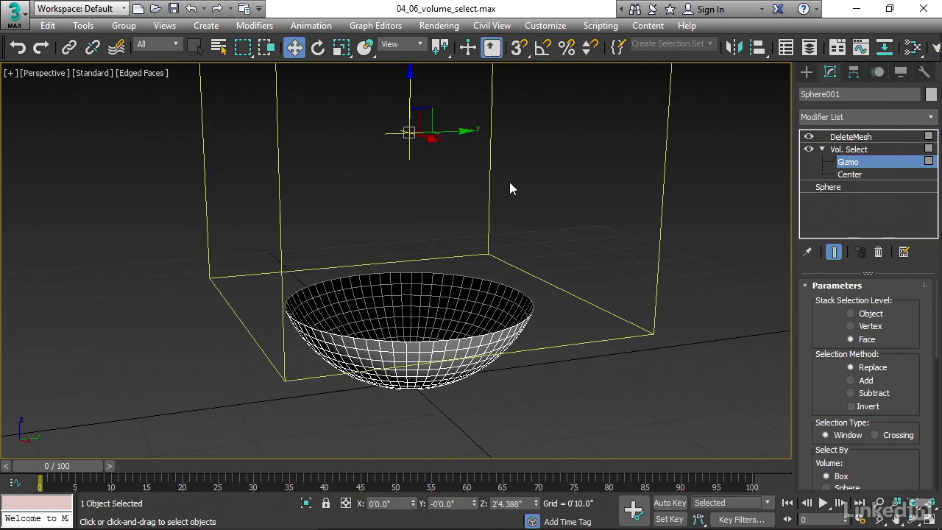
Open the base Sphere parameters and adjust the Segments spinner, ending at 65
click(842, 186)
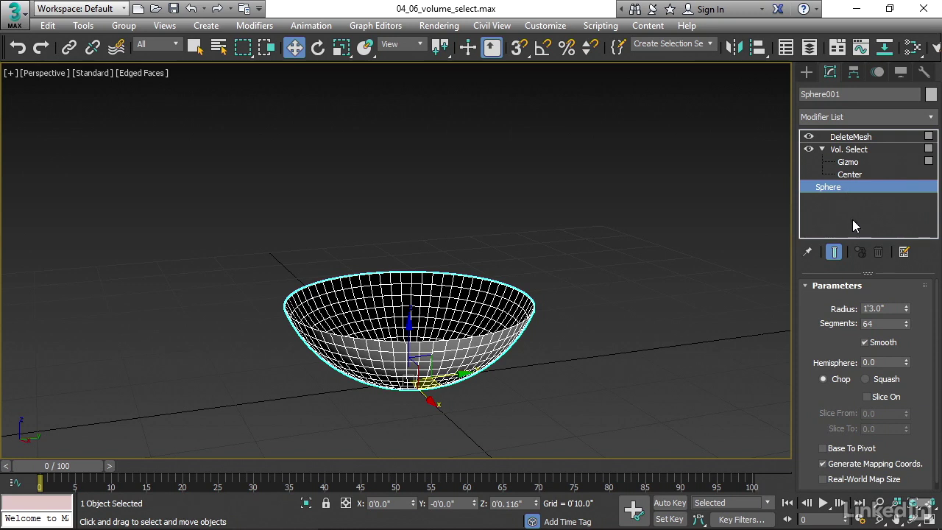
drag(906, 328, 900, 279)
scroll(553, 294, up, 5)
middle_drag(615, 298, 674, 293)
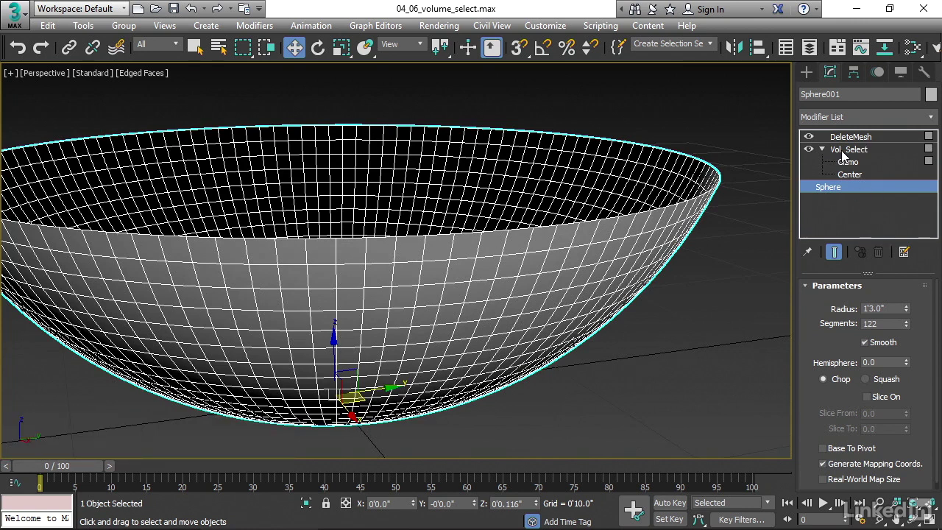
drag(907, 324, 919, 365)
scroll(542, 282, down, 4)
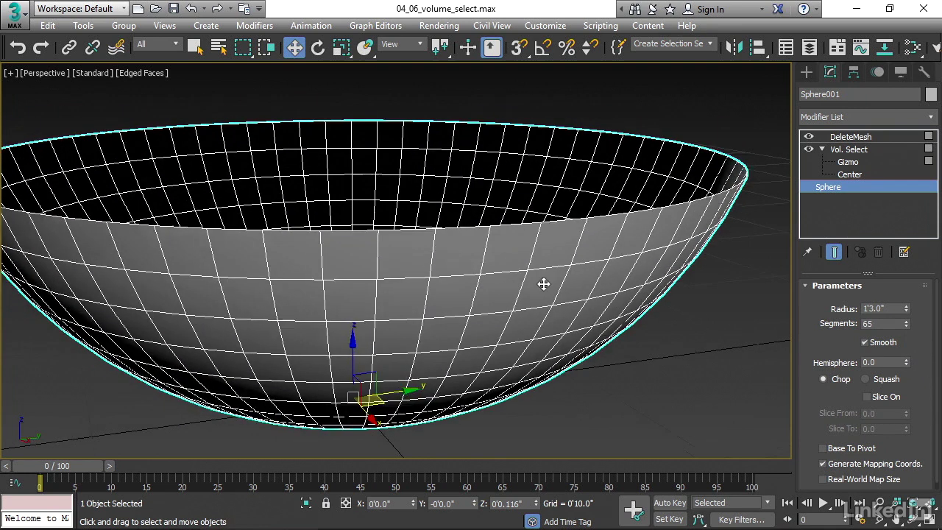
Set the sphere's Segments to 72 and view down into the bowl
double_click(882, 324)
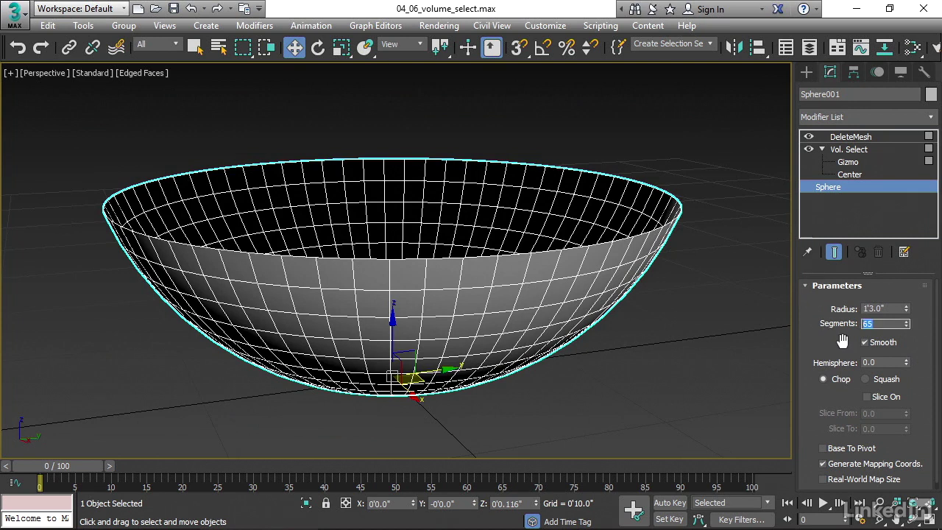
text(72)
key(Return)
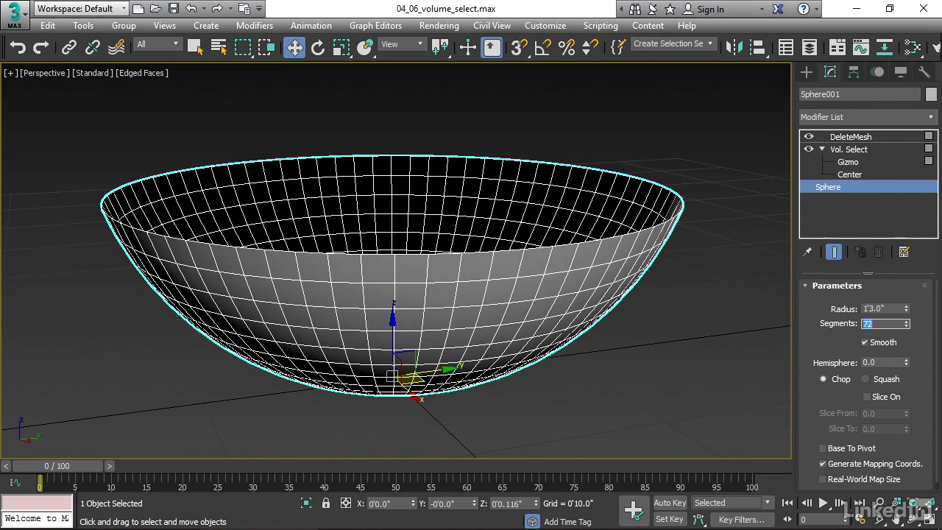
alt+middle_drag(588, 295, 576, 330)
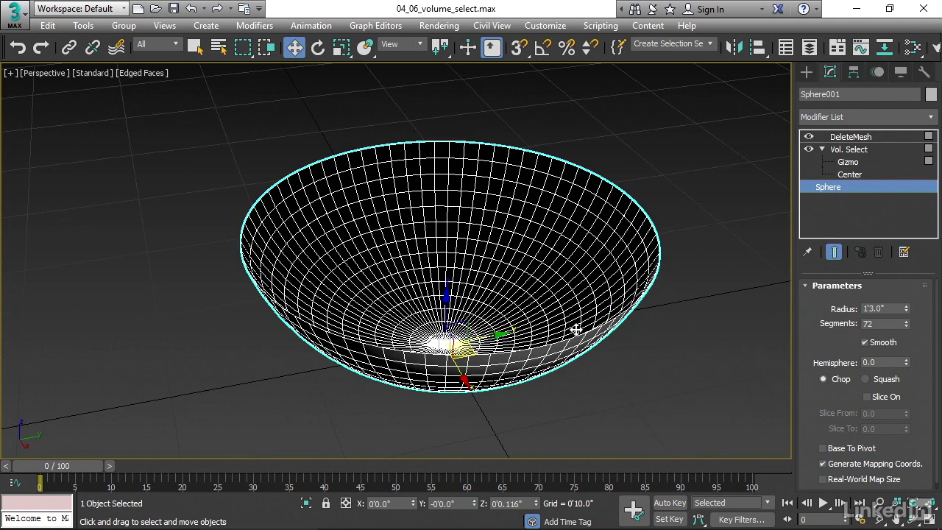